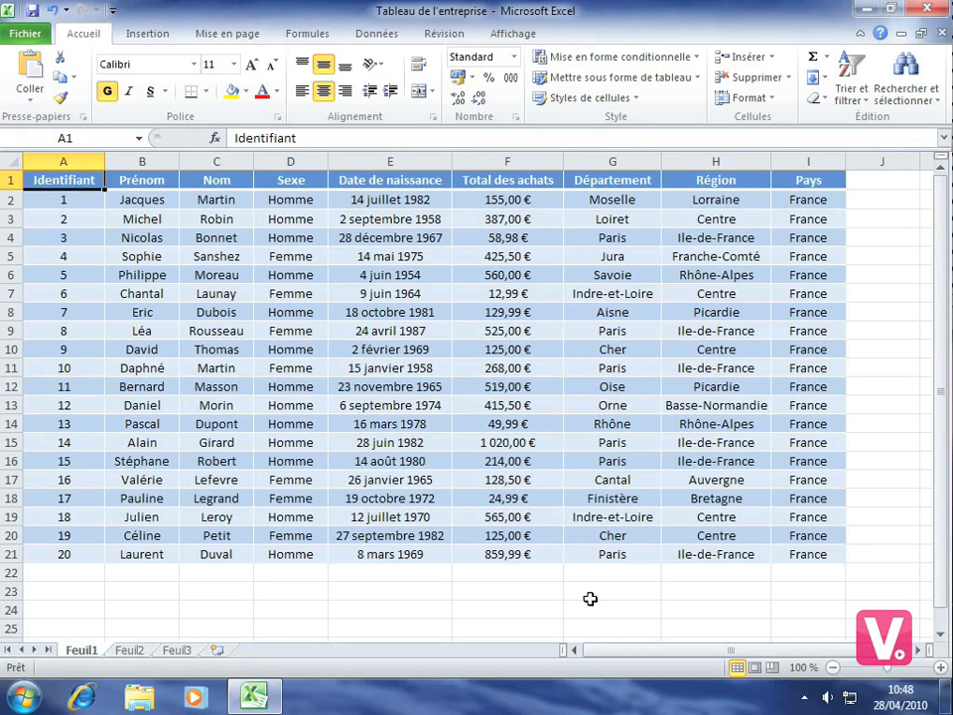
Start inserting a function in cell F23 and list the functions of the Tous category
left_click(502, 590)
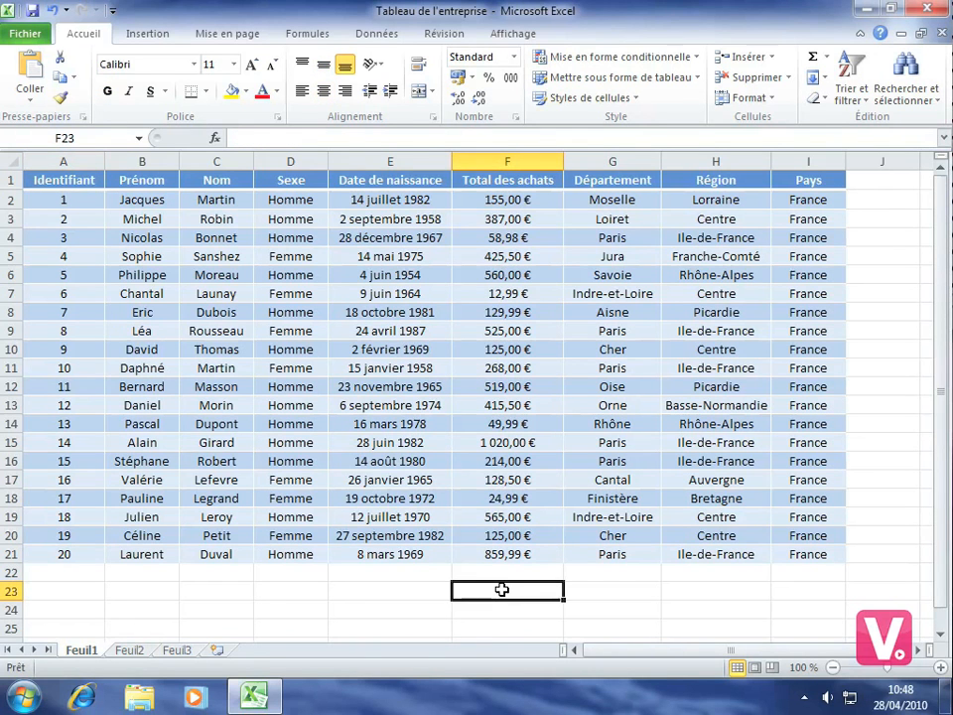
left_click(312, 36)
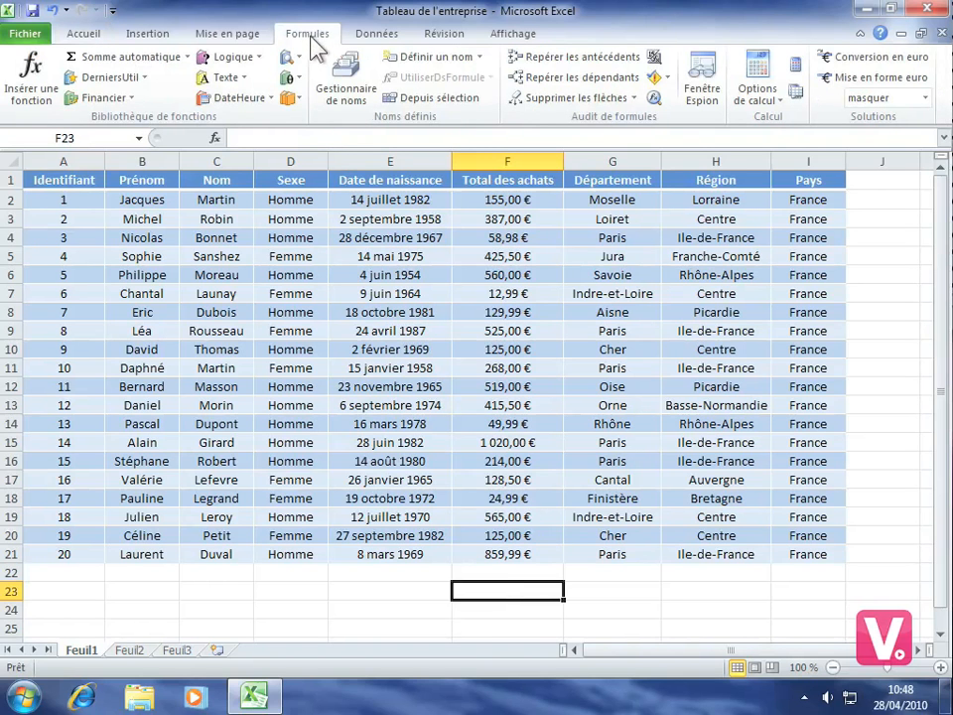
left_click(38, 73)
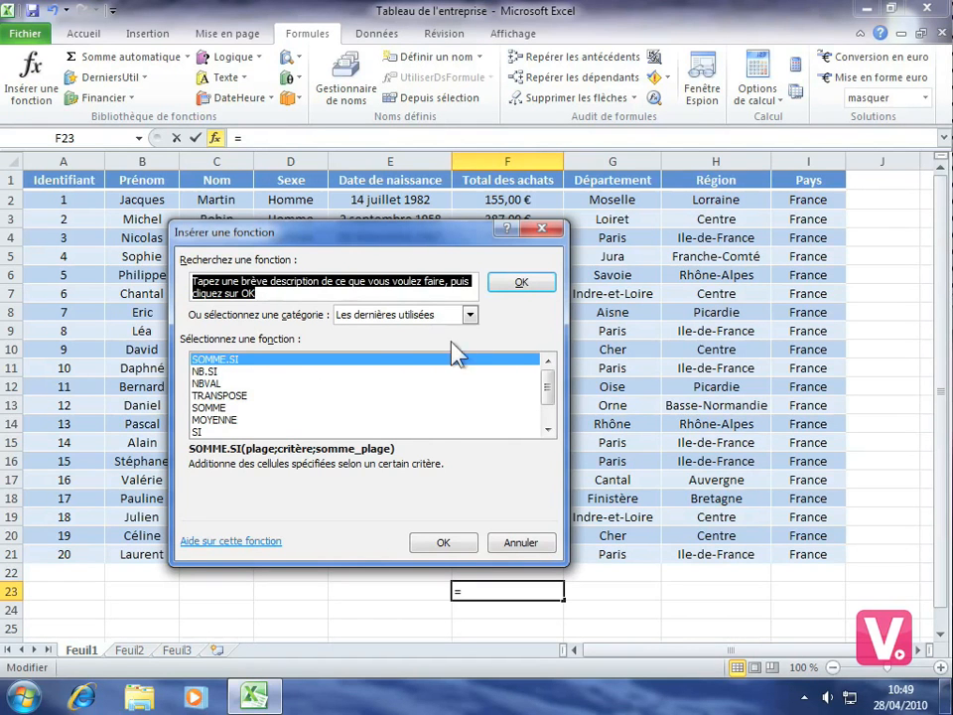
left_click(471, 315)
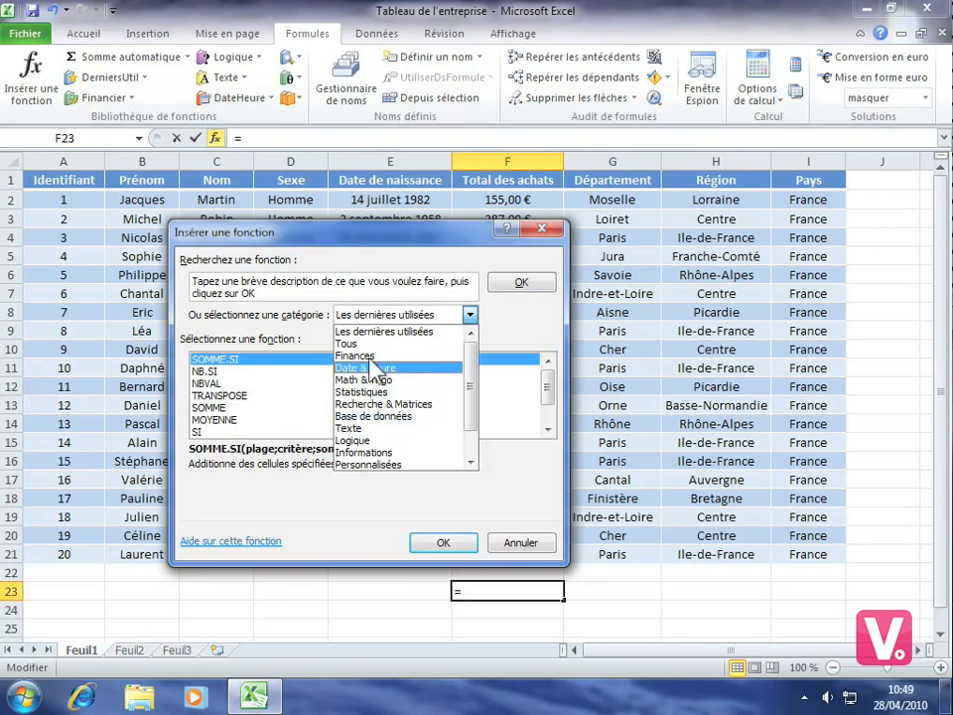
left_click(353, 345)
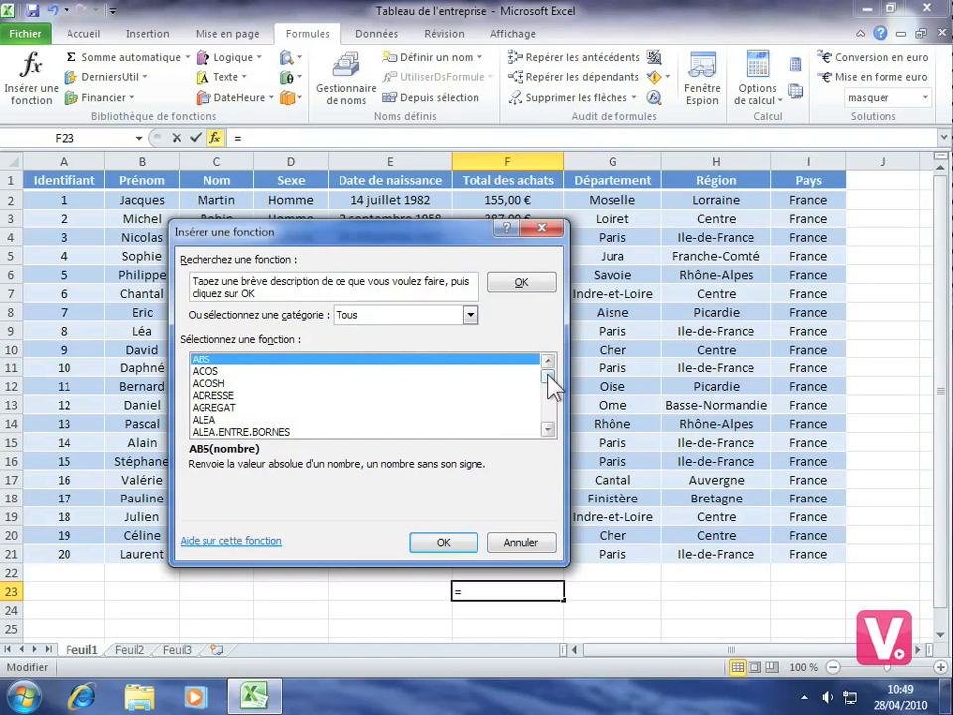
Look up the description of the FIN.MOIS function and consult the function help
left_click_drag(549, 379, 547, 389)
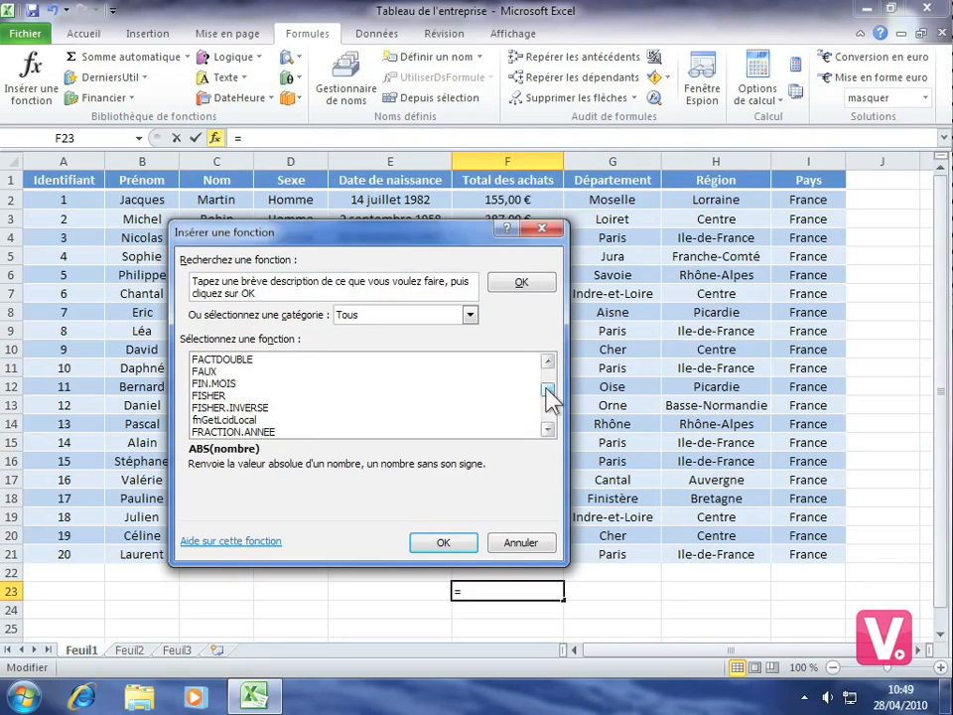
left_click(215, 384)
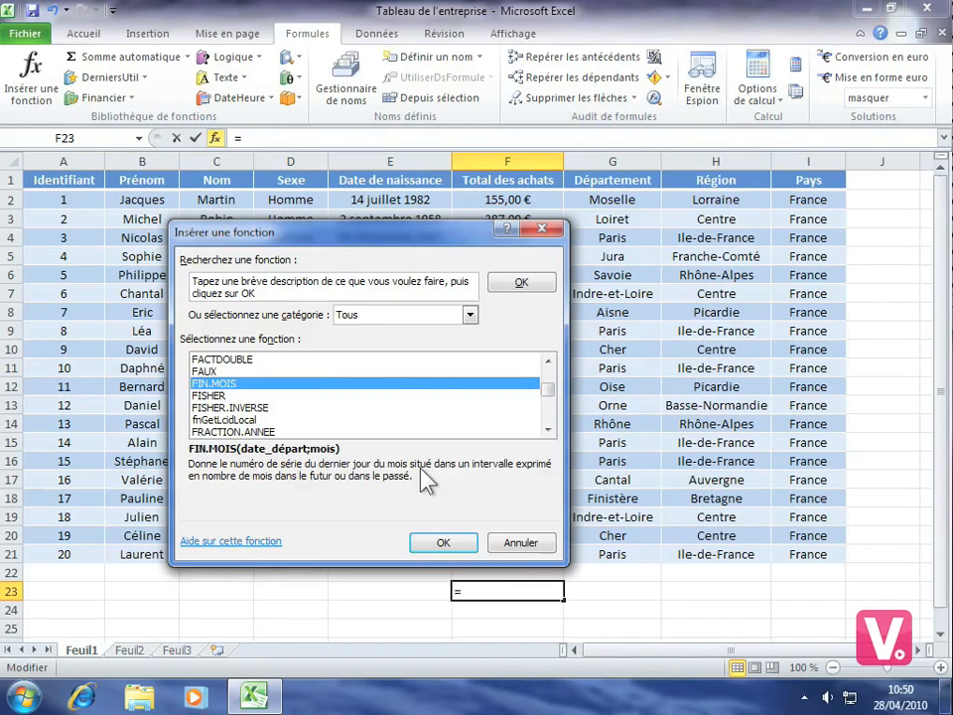
left_click(236, 545)
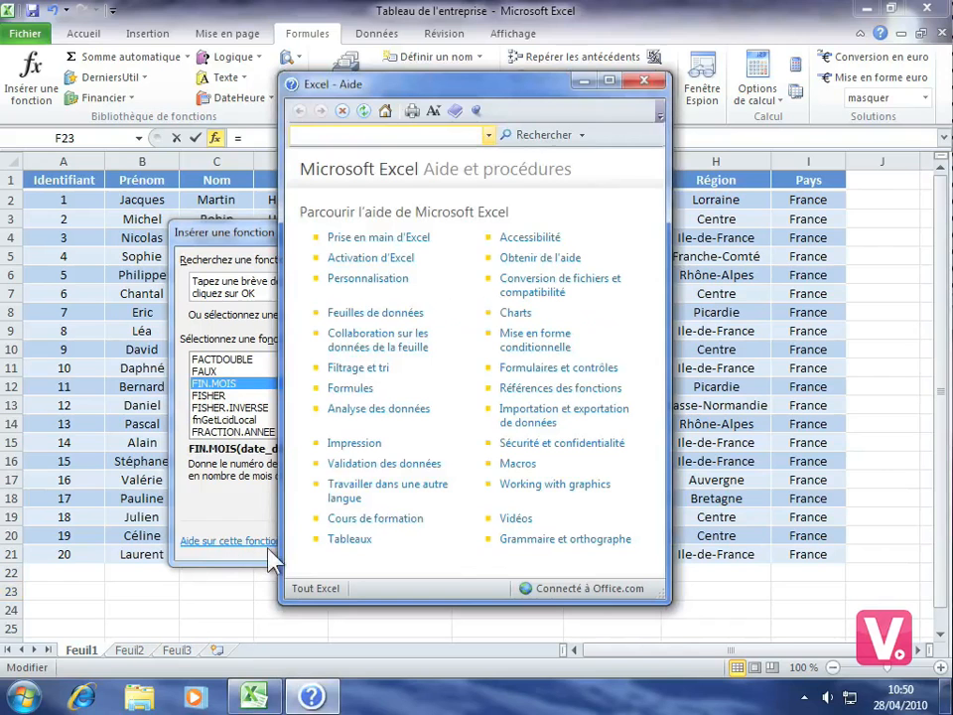
left_click(645, 82)
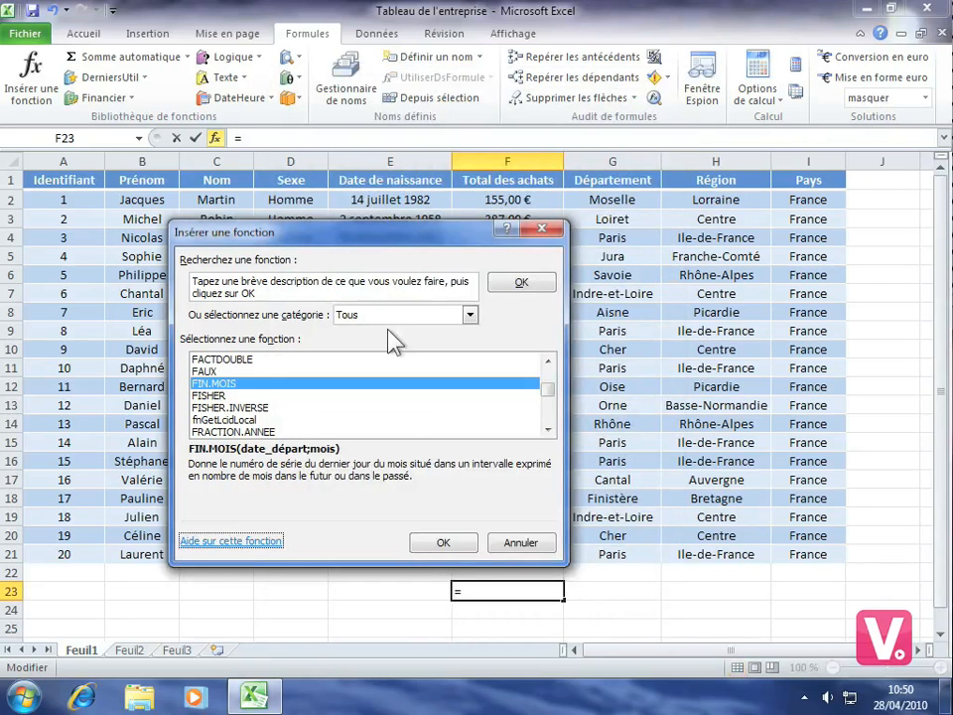
Search for functions matching "recherche" and view the description of EQUIV
left_click(196, 281)
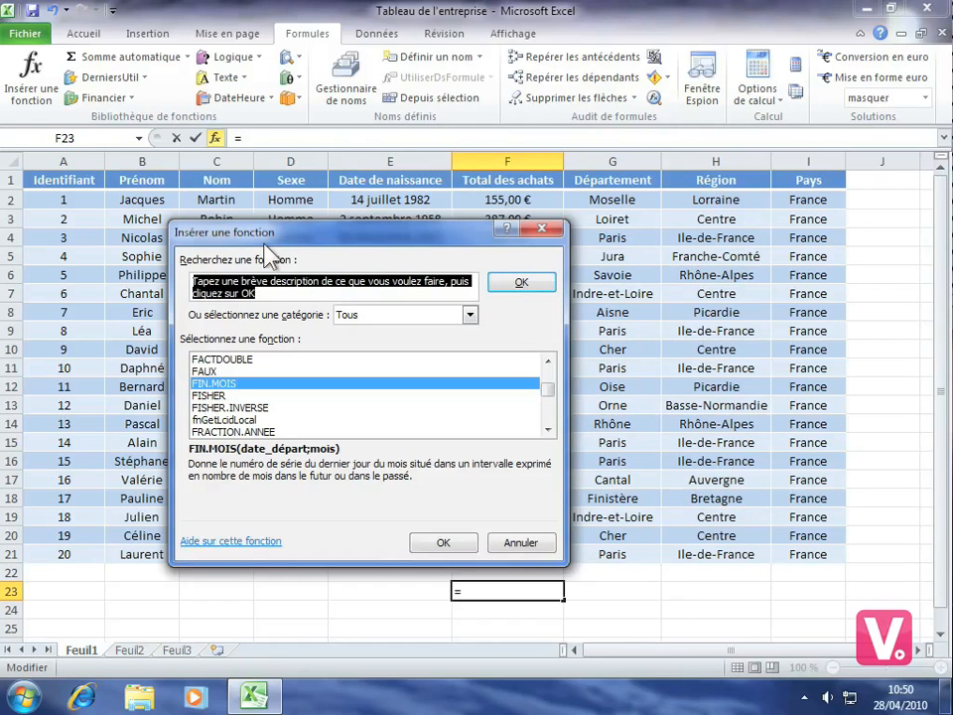
type("recherche")
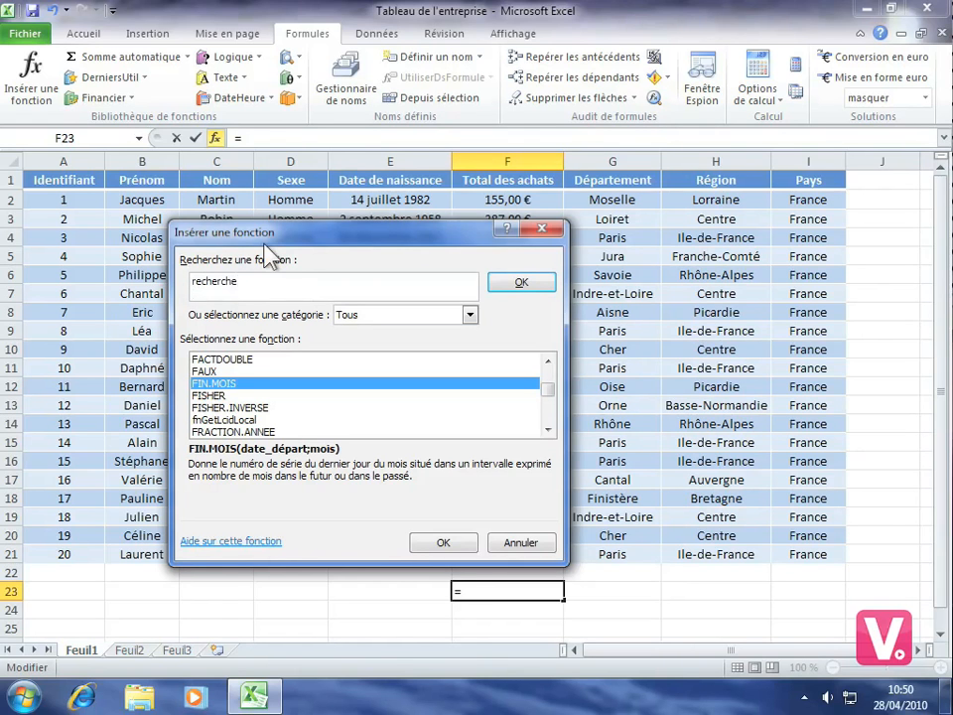
left_click(537, 286)
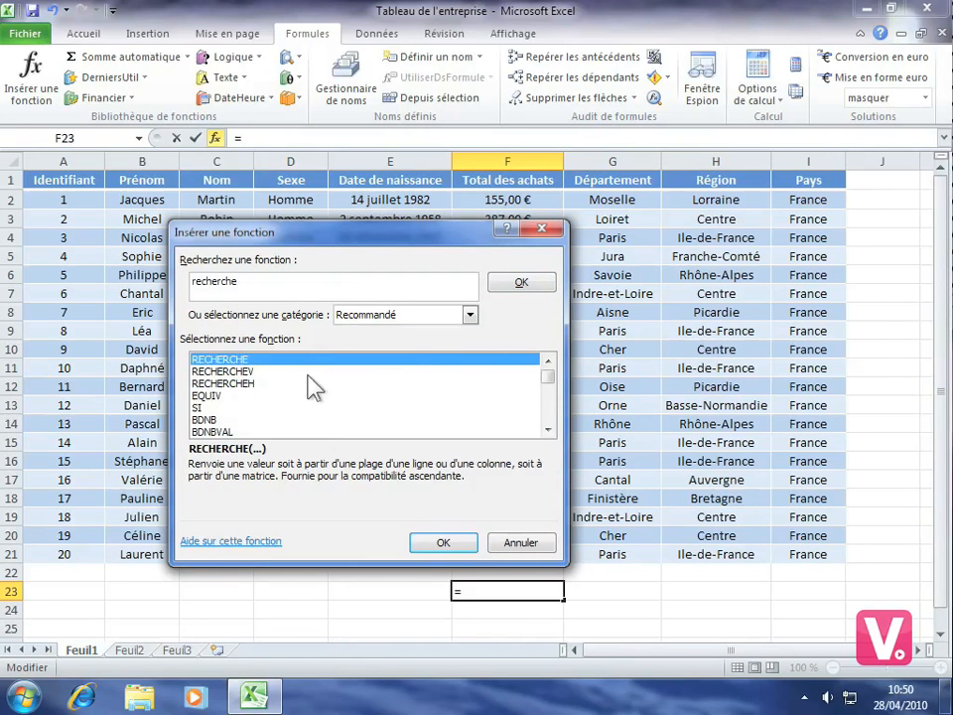
left_click(223, 396)
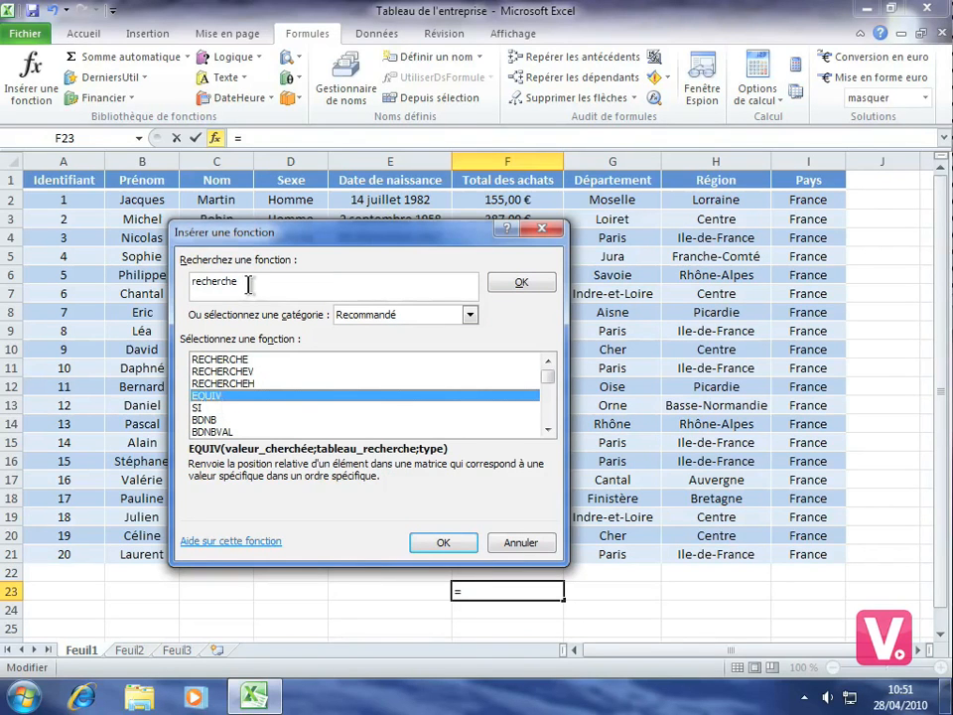
Search for functions matching "somme" and insert SOMME.SI into cell F23
left_click_drag(250, 283, 185, 288)
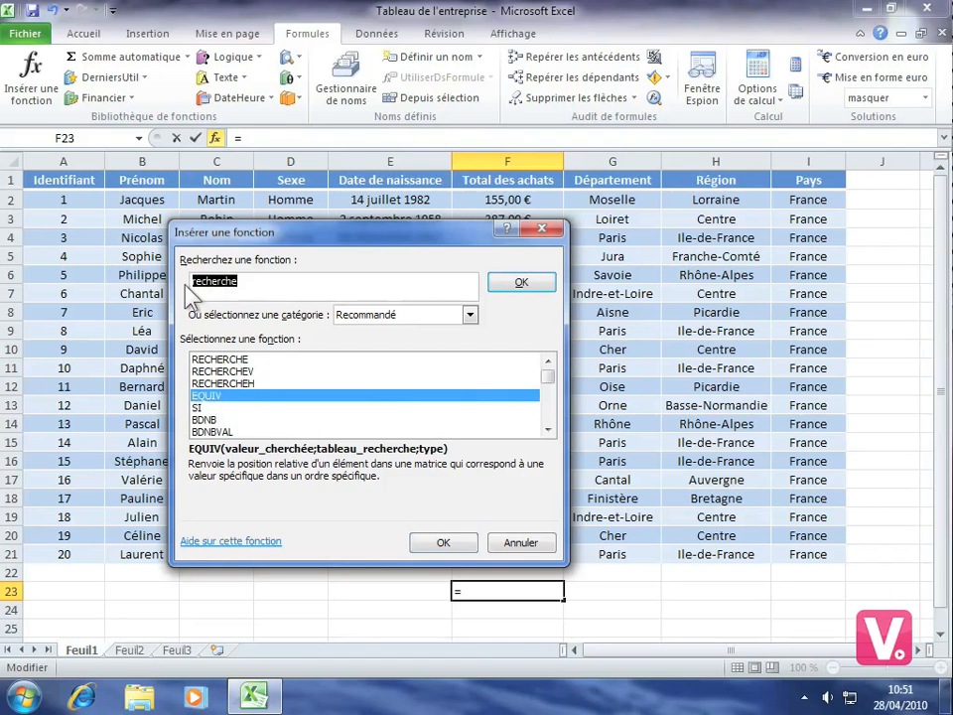
type("somme")
left_click(532, 285)
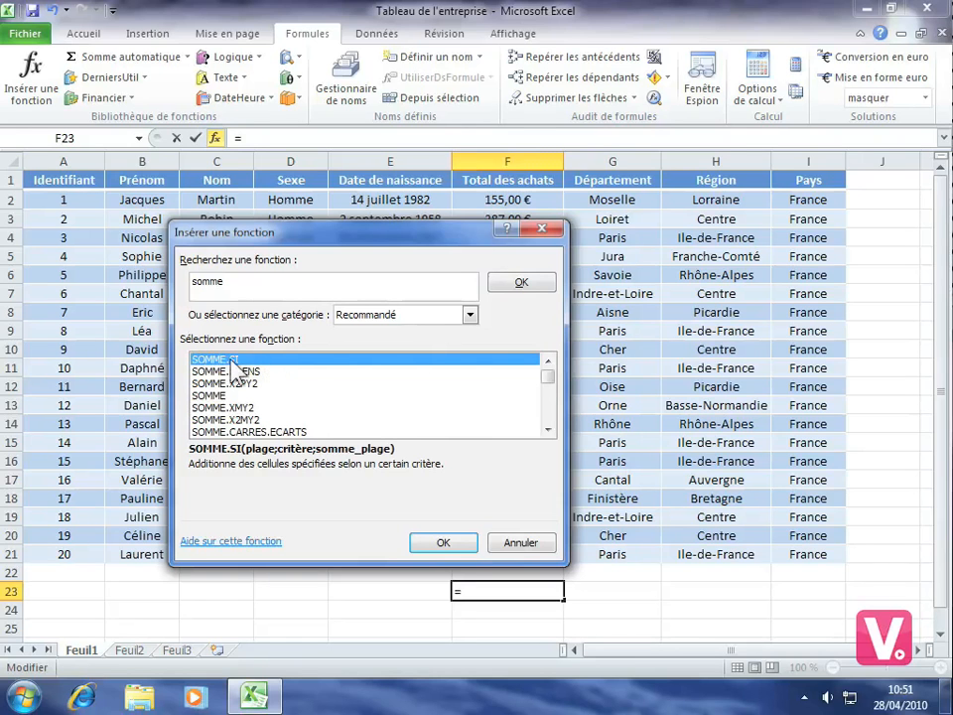
left_click(449, 542)
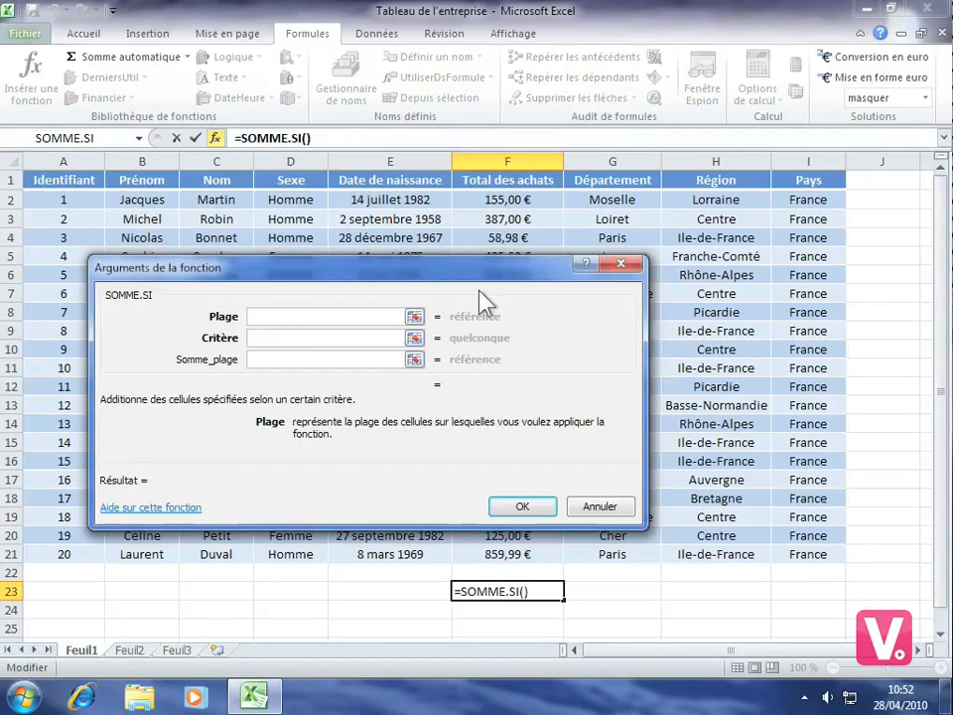
Set the SOMME.SI range to the departments in G2:G21 and the criterion to Paris
left_click(606, 200)
left_click_drag(605, 200, 603, 556)
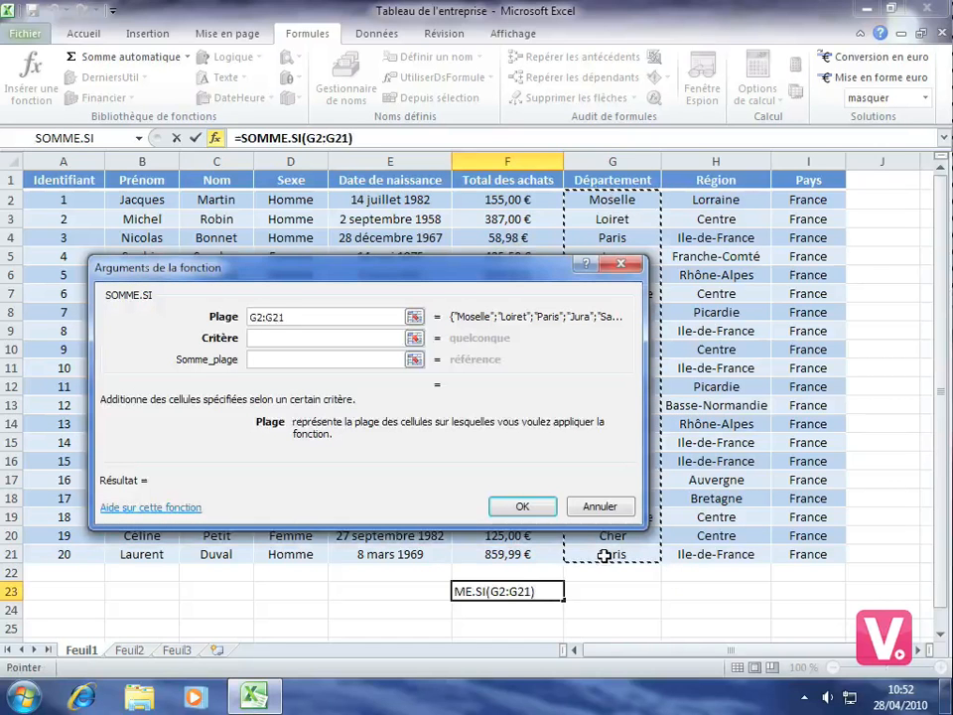
left_click(266, 338)
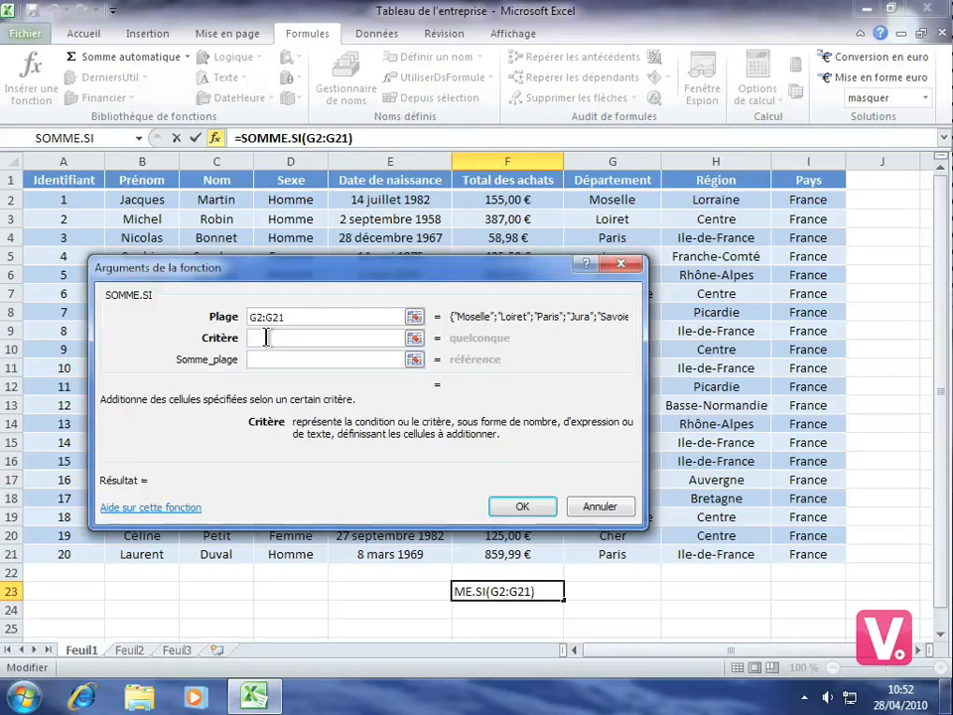
type("P")
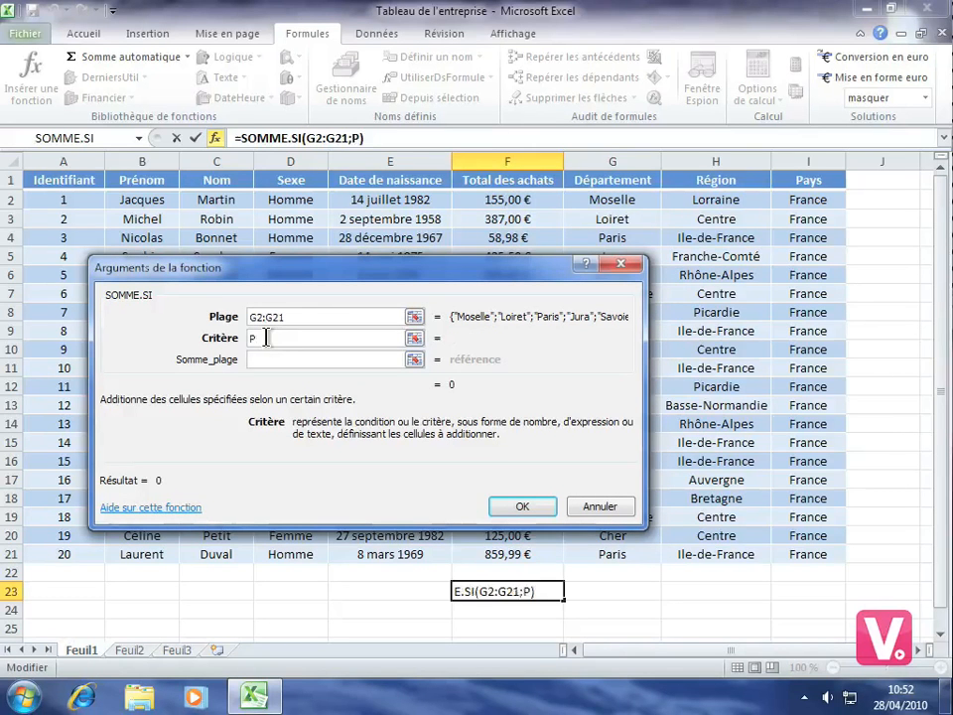
type("aris")
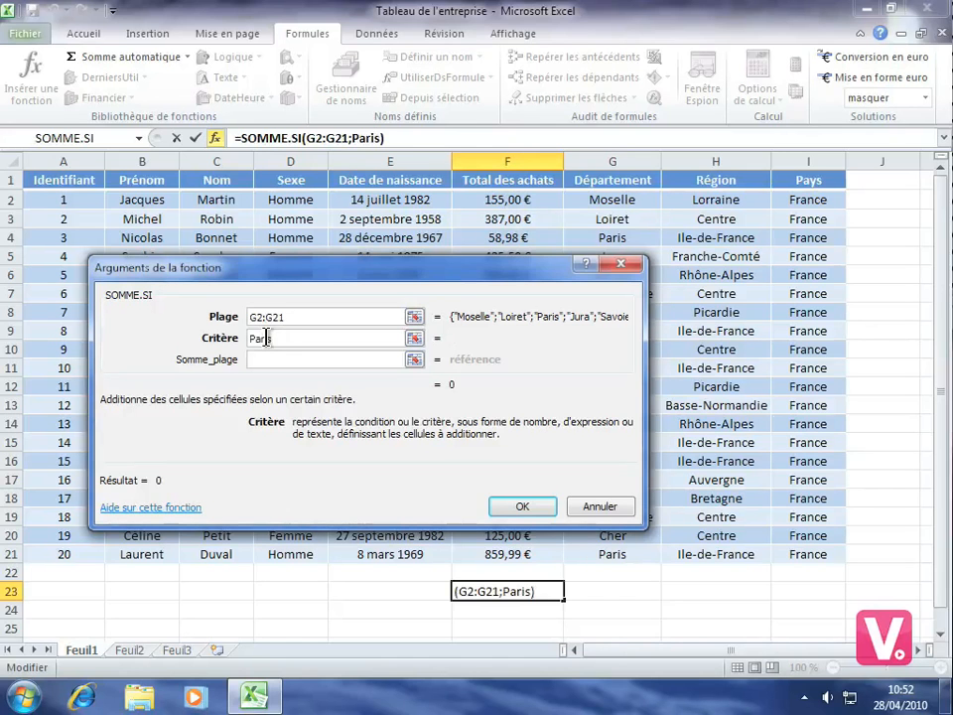
Set the sum range to the purchase totals in F2:F21 and validate the SOMME.SI formula
left_click(274, 360)
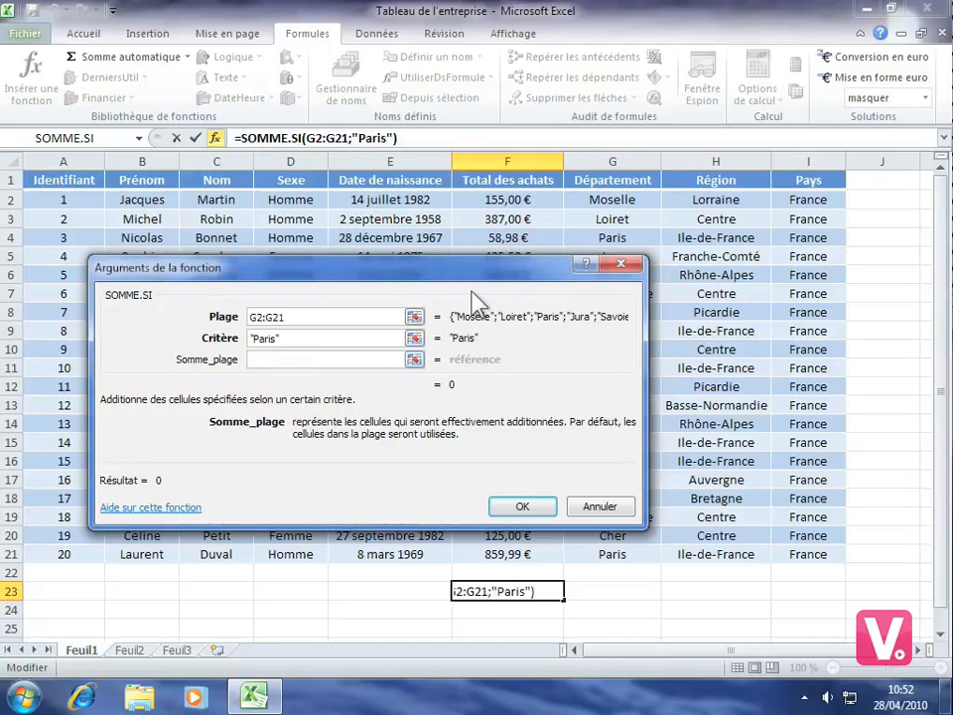
left_click(495, 199)
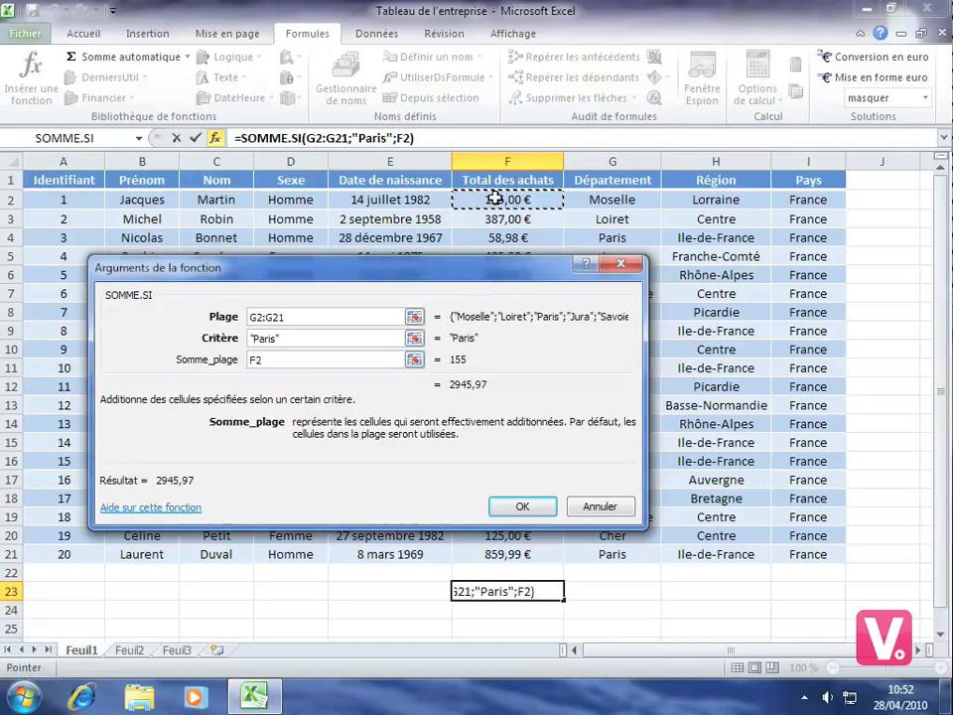
left_click(493, 209)
left_click_drag(494, 214, 495, 553)
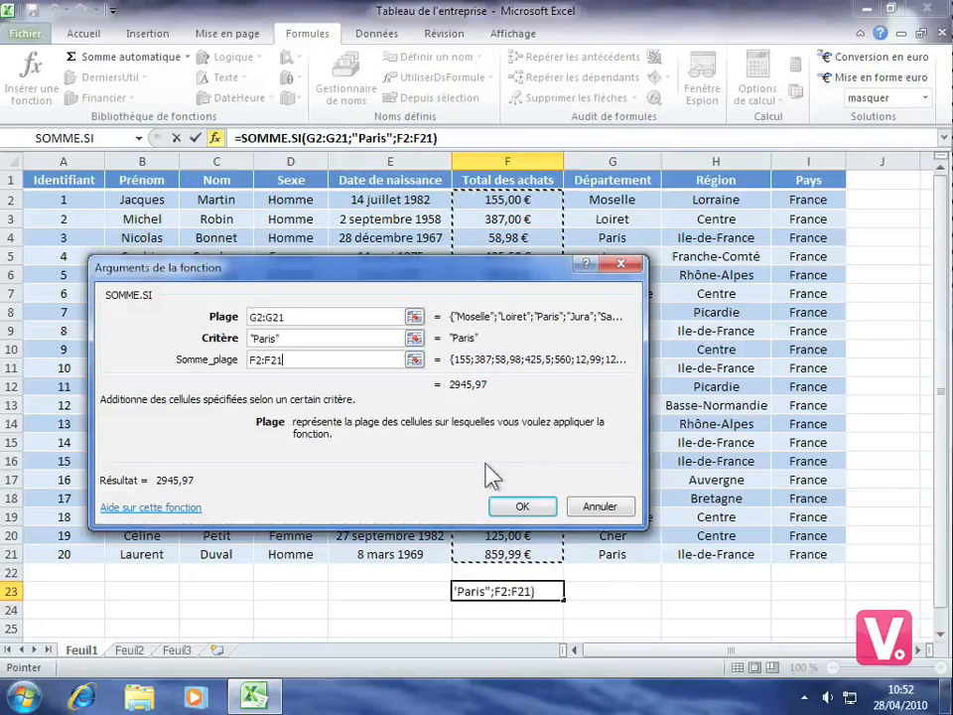
left_click(522, 507)
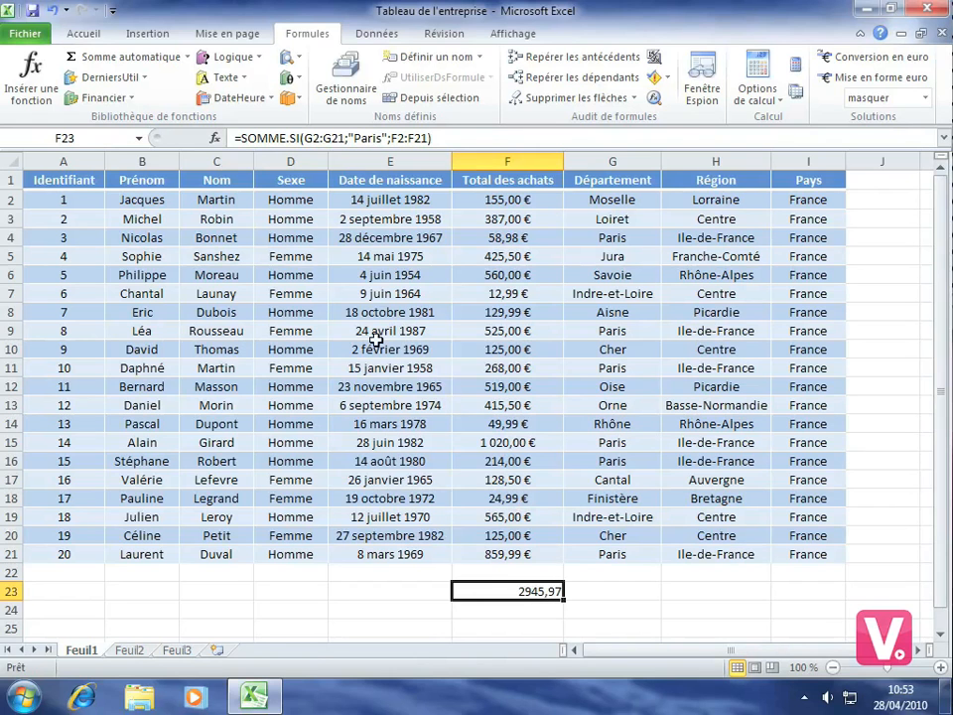
Change the criterion of the SOMME.SI formula in F23 to Moselle
left_click(216, 145)
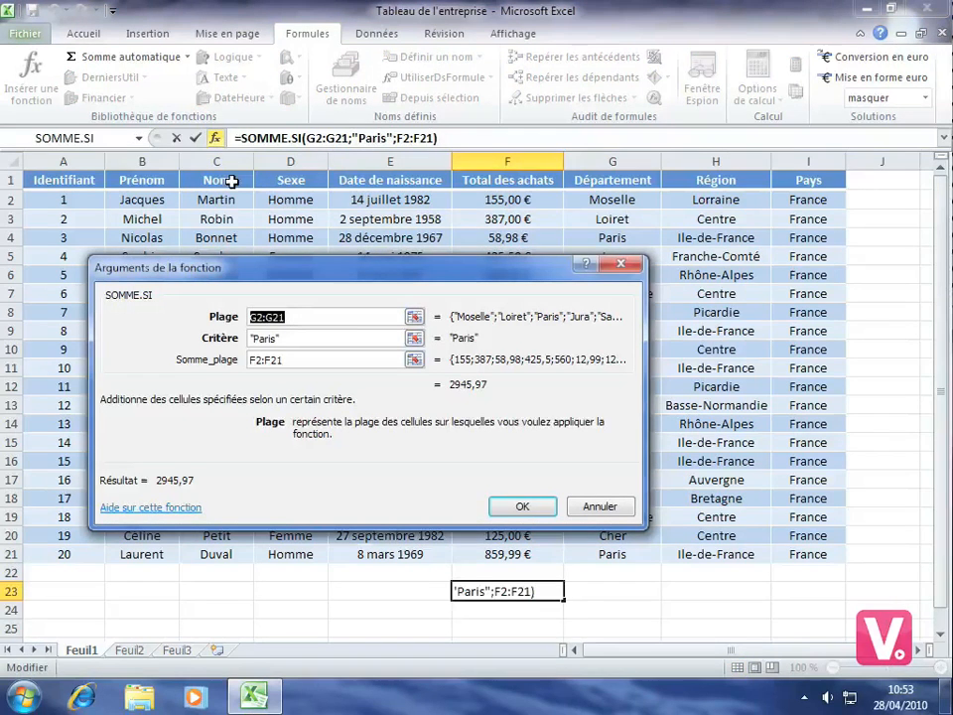
left_click(294, 339)
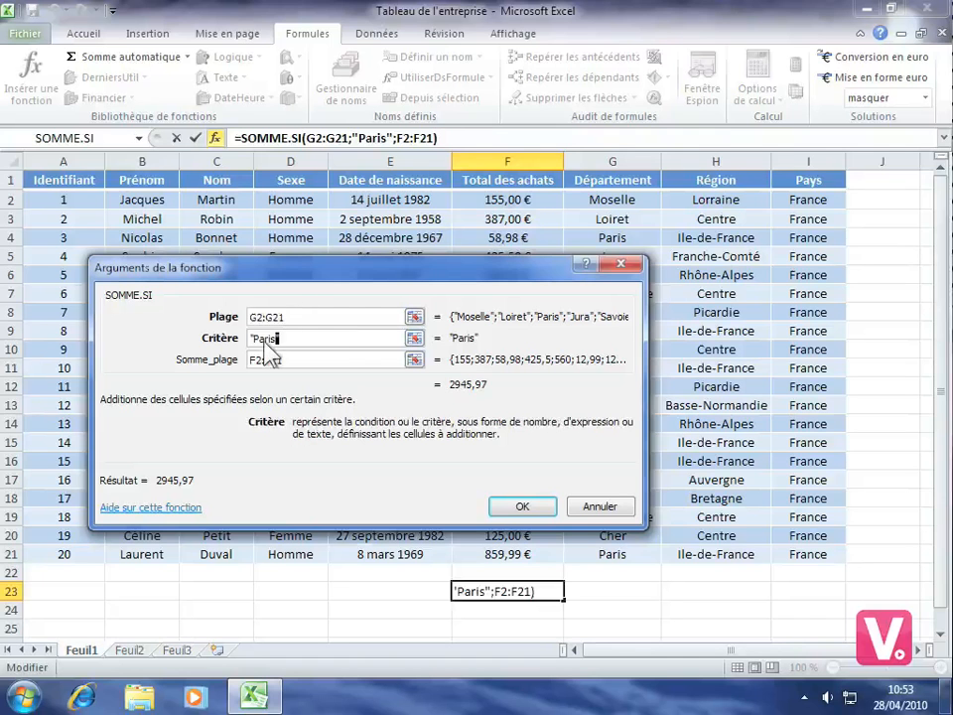
type("Moselle")
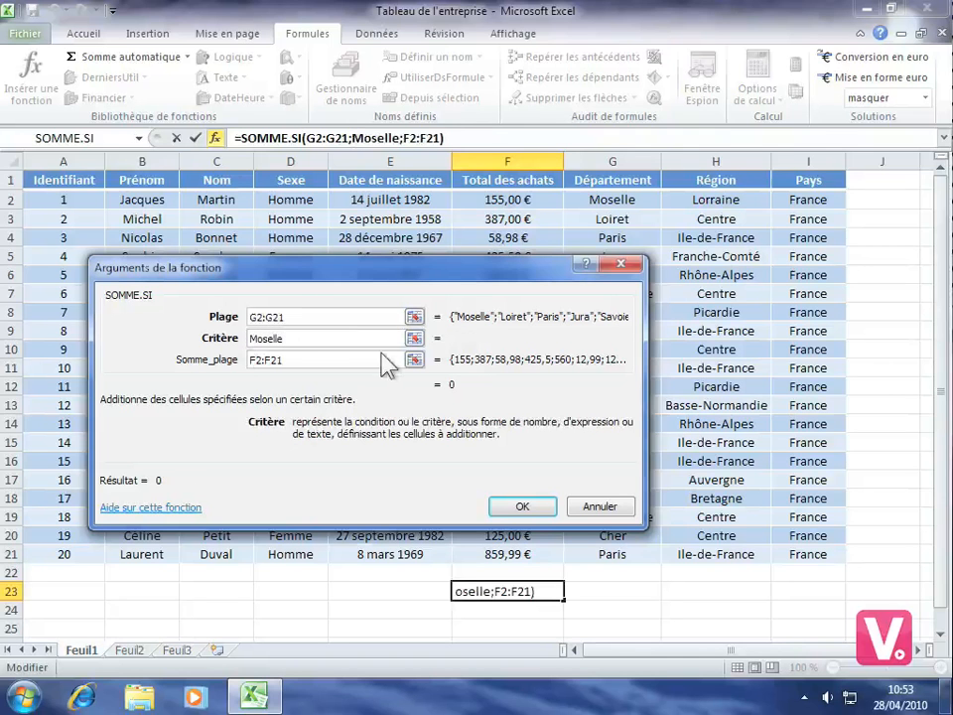
left_click(531, 507)
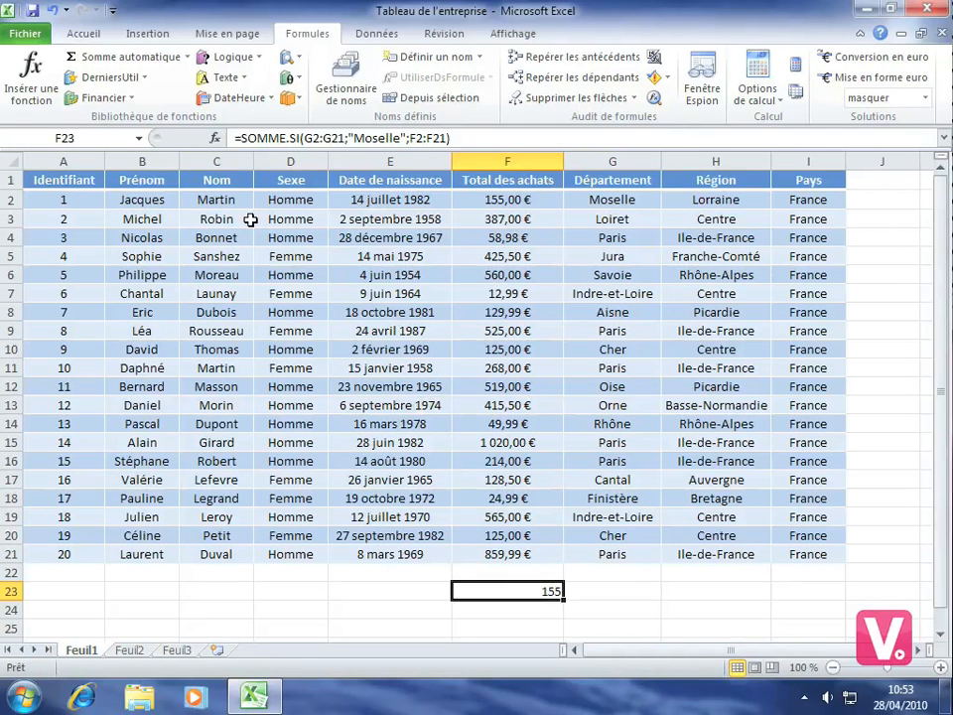
left_click(256, 60)
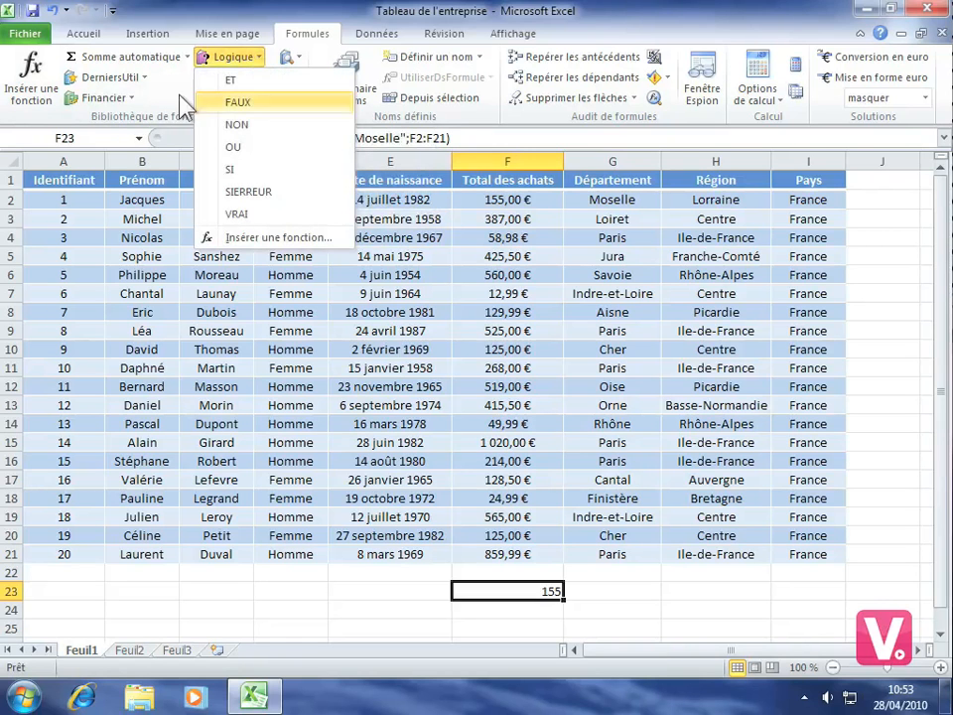
left_click(124, 99)
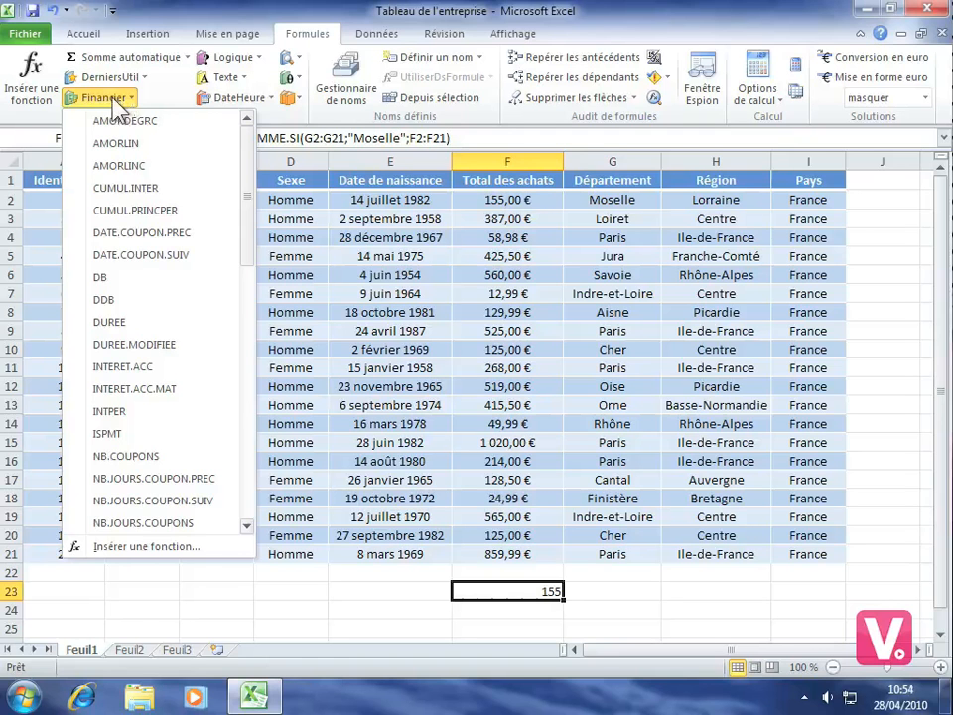
left_click(118, 99)
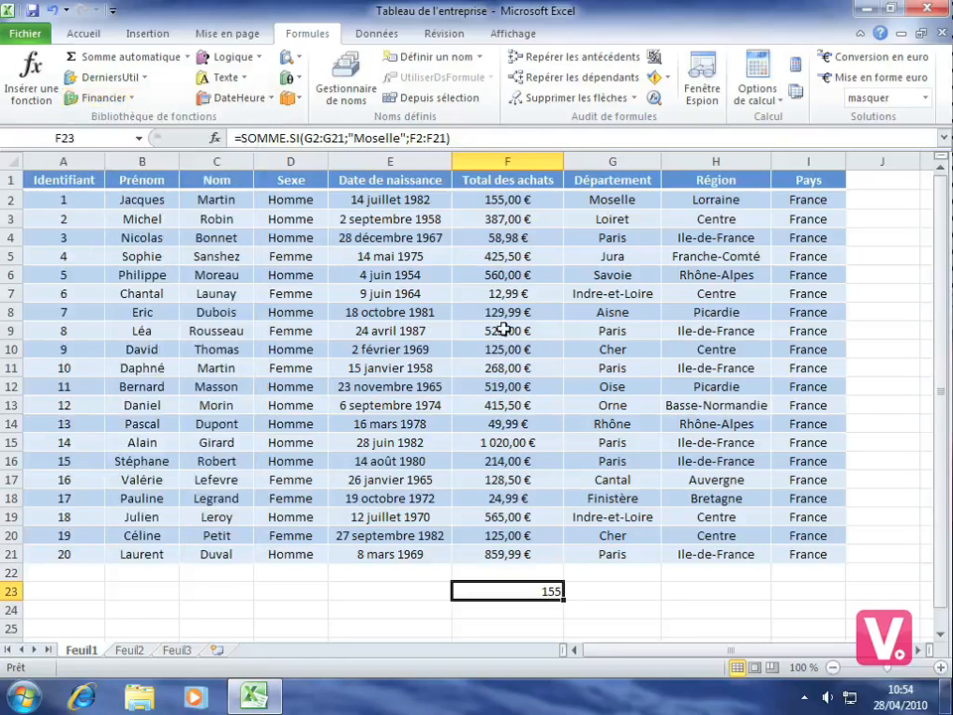